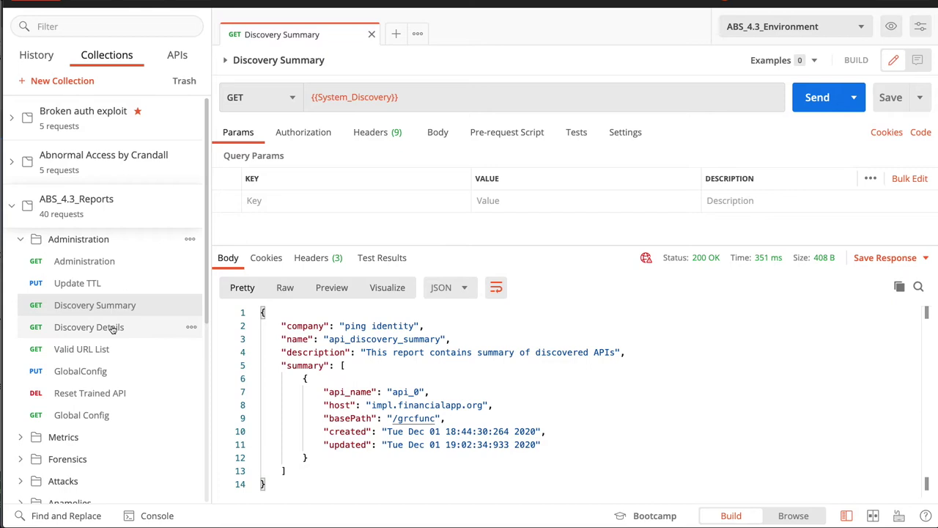
- Send the Discovery Details request for api_0 and examine the host and base path in the response
{"action": "left_click", "coordinate": [829, 103]}
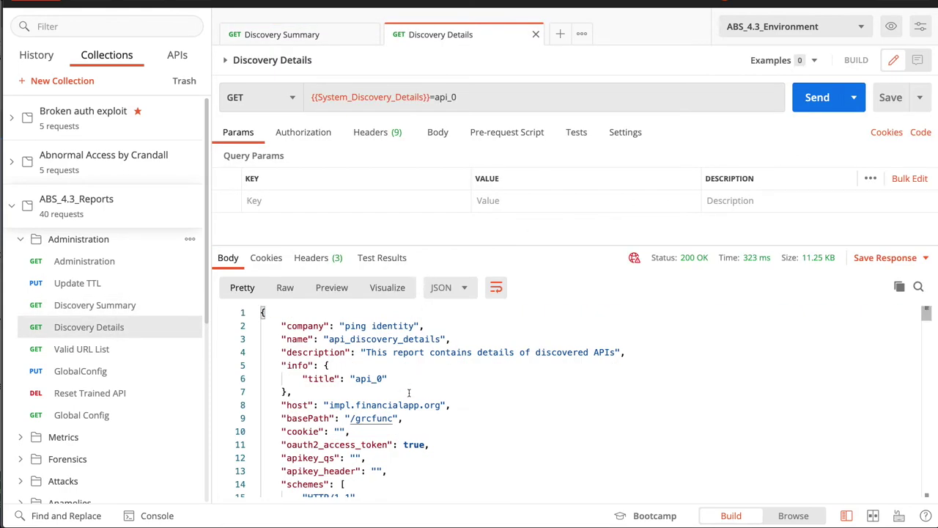
{"action": "left_click_drag", "start_coordinate": [472, 404], "coordinate": [329, 405]}
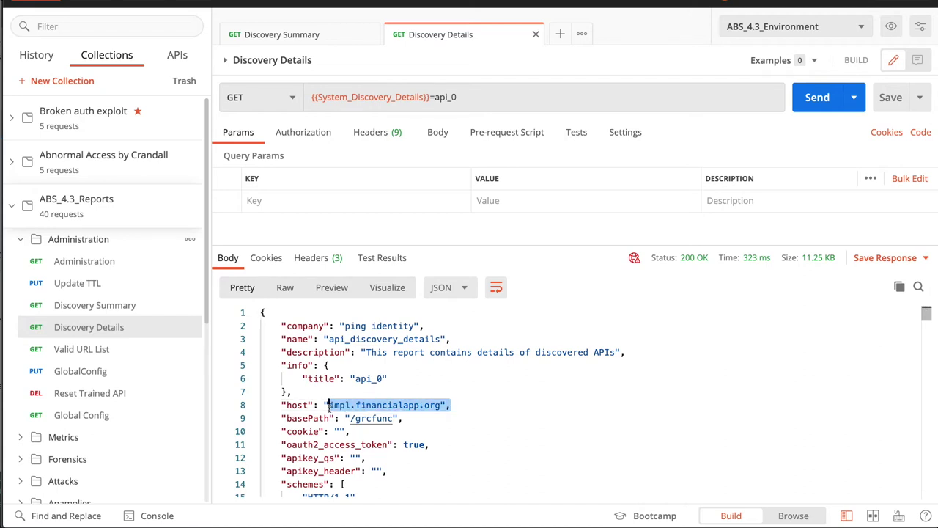
{"action": "scroll", "coordinate": [395, 409], "scroll_direction": "down", "scroll_amount": 2}
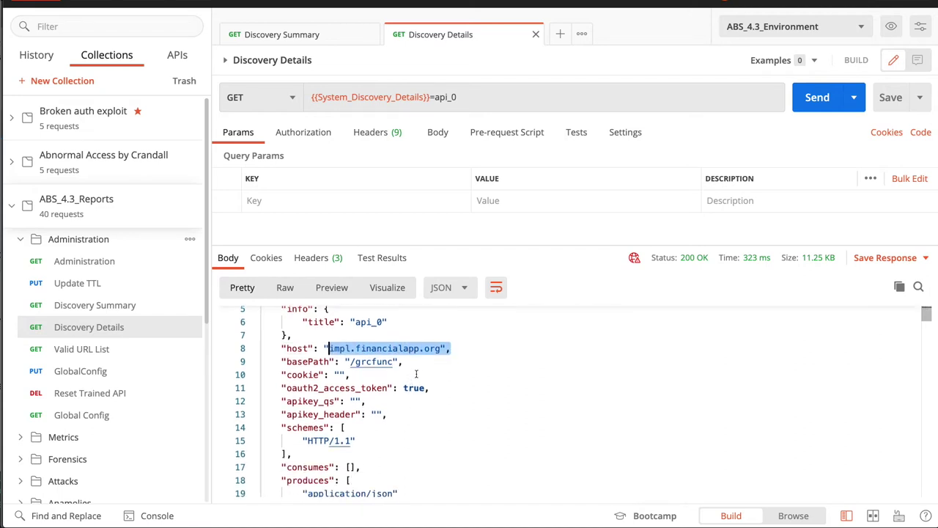
{"action": "left_click", "coordinate": [388, 373]}
{"action": "left_click_drag", "start_coordinate": [398, 361], "coordinate": [282, 362]}
- Examine the discovered paths in the Discovery Details response, including the content type produced by /grcfunc/v1.1/lookup/67
{"action": "scroll", "coordinate": [407, 388], "scroll_direction": "down", "scroll_amount": 12}
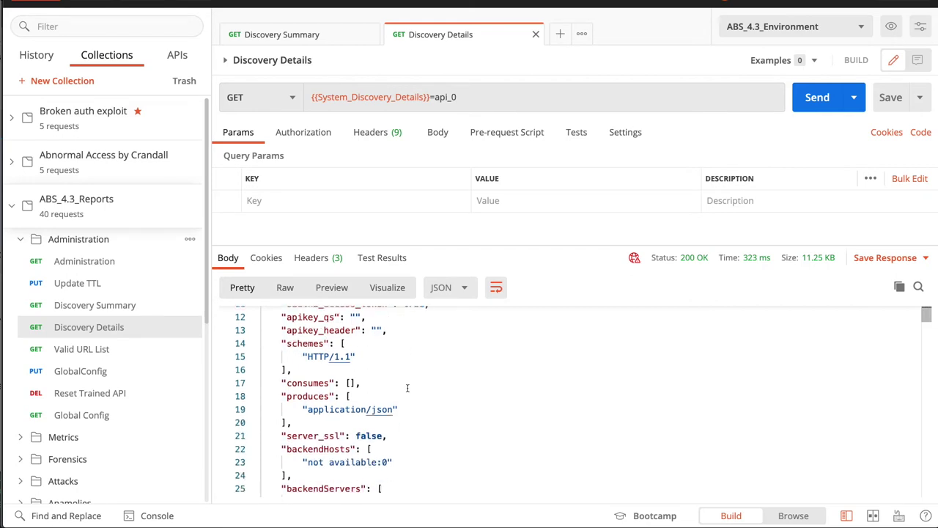
{"action": "left_click_drag", "start_coordinate": [485, 365], "coordinate": [301, 367]}
{"action": "scroll", "coordinate": [602, 381], "scroll_direction": "down", "scroll_amount": 1}
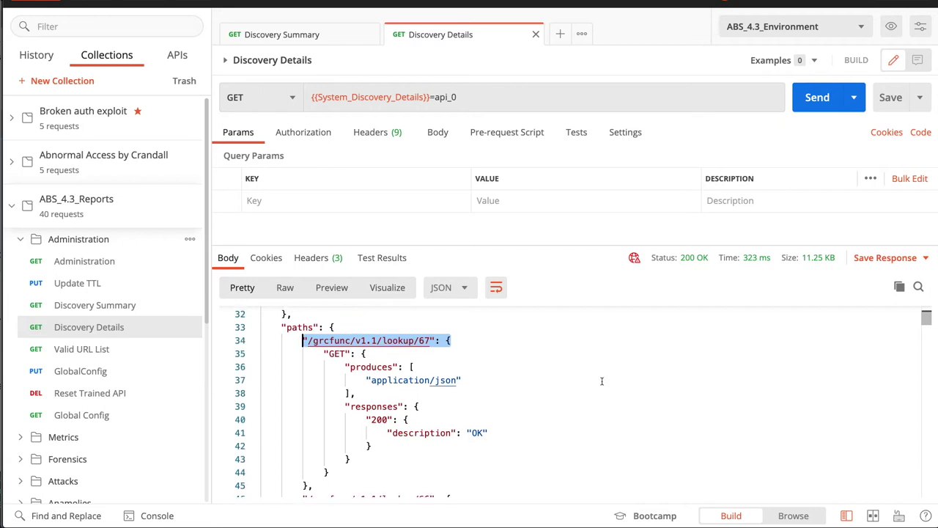
{"action": "left_click_drag", "start_coordinate": [472, 380], "coordinate": [367, 380]}
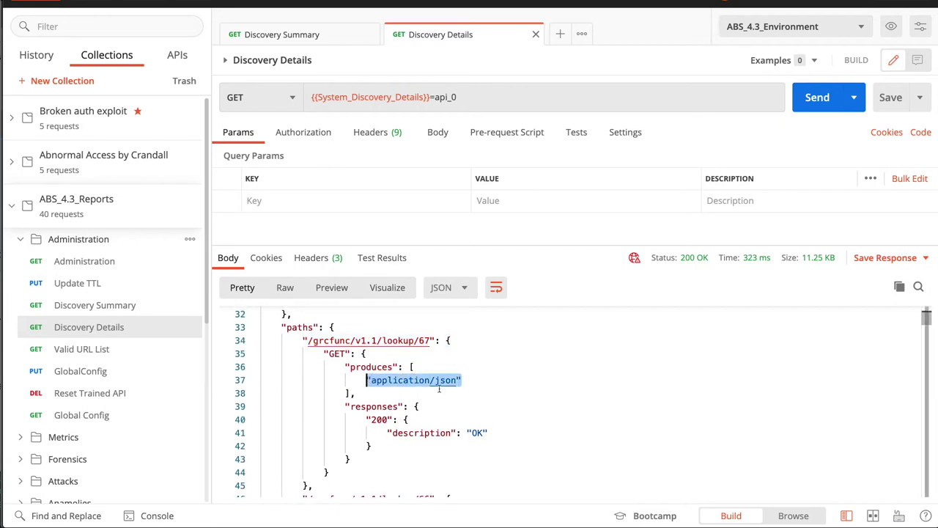
{"action": "scroll", "coordinate": [486, 391], "scroll_direction": "down", "scroll_amount": 10}
{"action": "scroll", "coordinate": [486, 391], "scroll_direction": "down", "scroll_amount": 8}
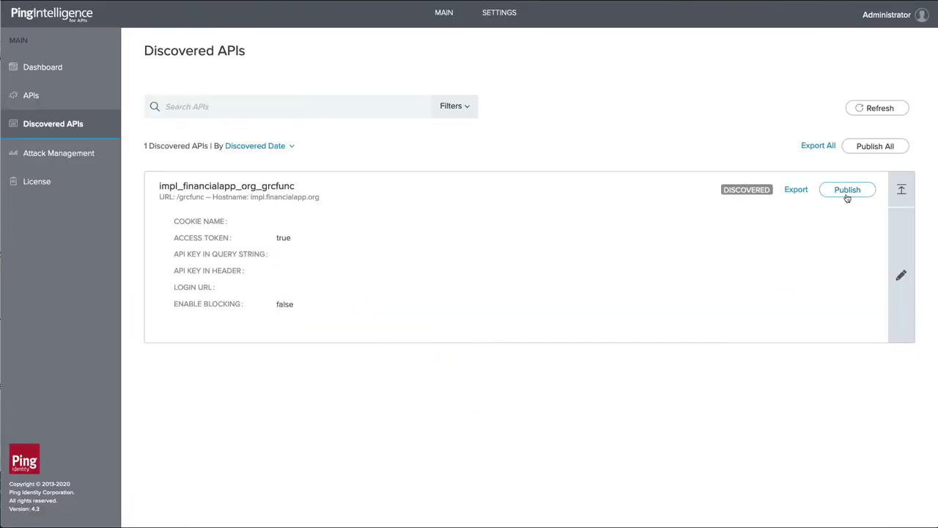
- In PingIntelligence, open the discovered API impl_financialapp_org_grcfunc for editing, review its profile and JWT content capture fields, and return to the list
{"action": "left_click", "coordinate": [898, 275]}
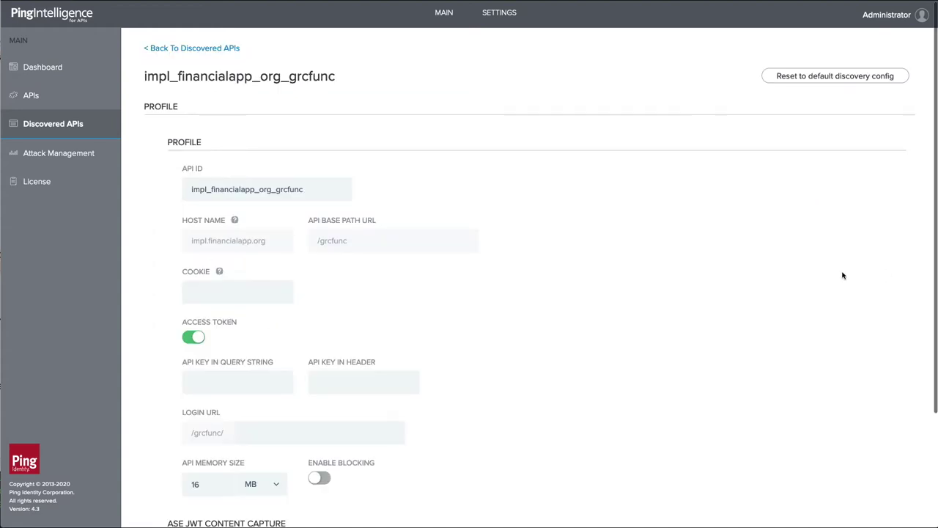
{"action": "scroll", "coordinate": [362, 302], "scroll_direction": "down", "scroll_amount": 3}
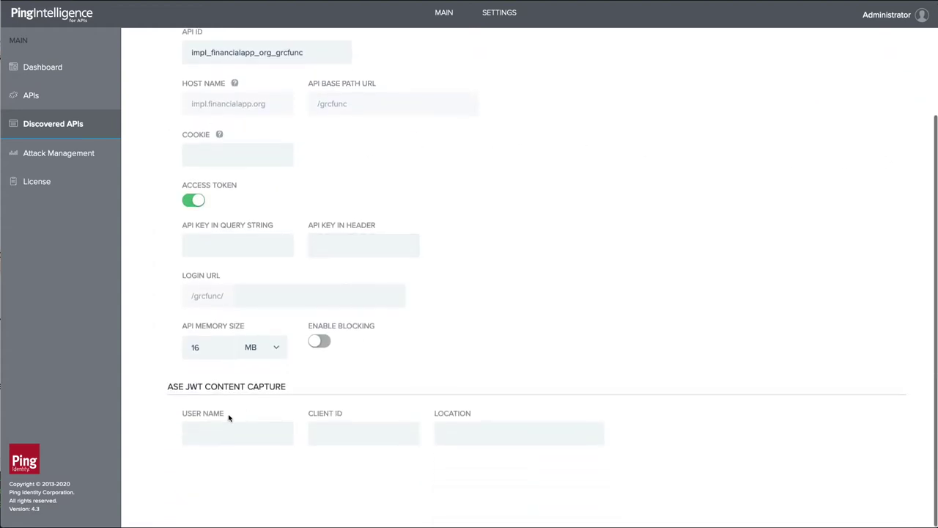
{"action": "left_click", "coordinate": [218, 441]}
{"action": "left_click", "coordinate": [357, 435]}
{"action": "left_click", "coordinate": [478, 440]}
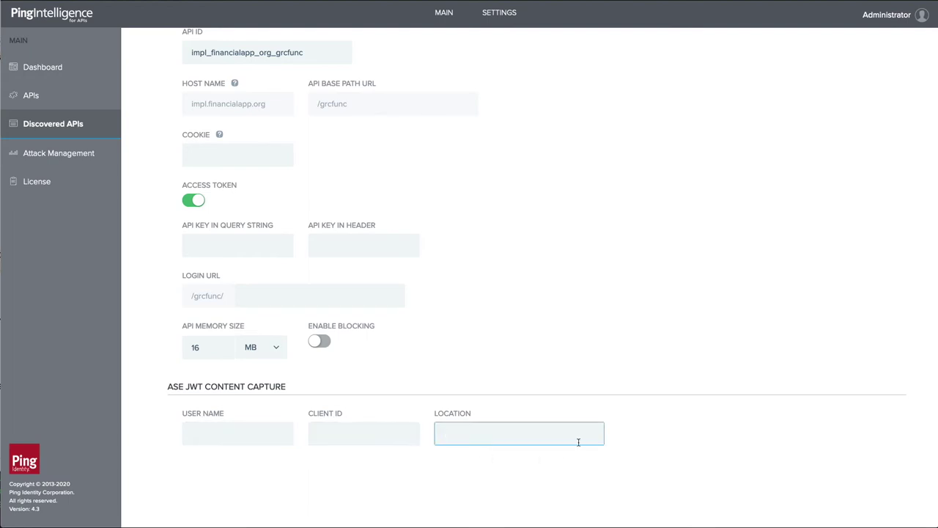
{"action": "scroll", "coordinate": [579, 442], "scroll_direction": "up", "scroll_amount": 3}
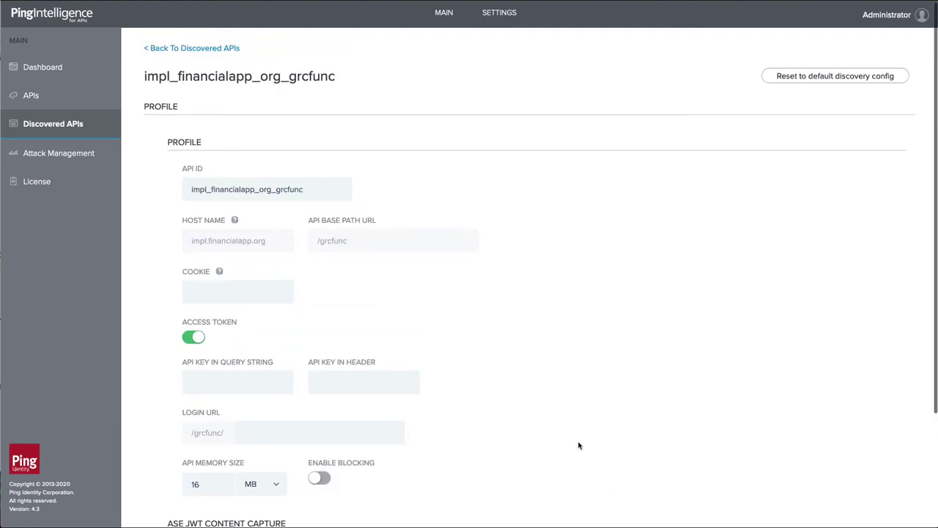
{"action": "left_click", "coordinate": [187, 49]}
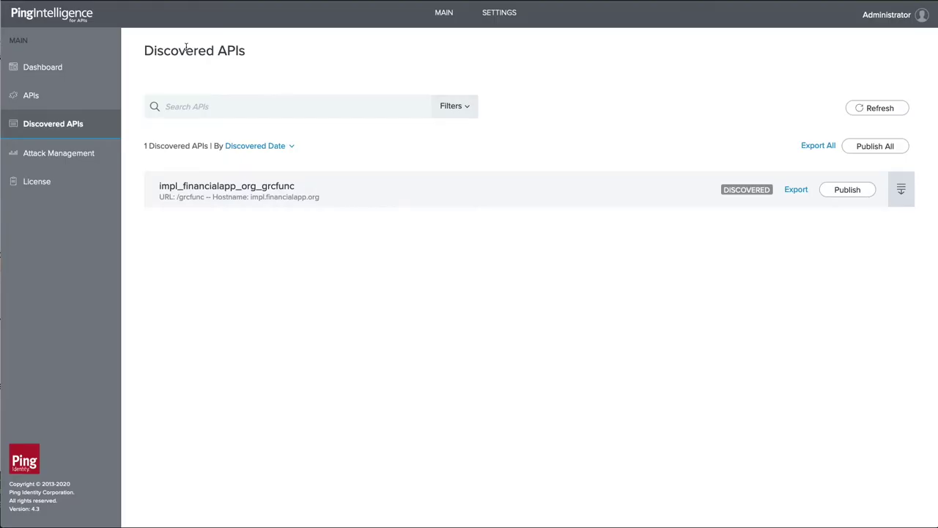
- Open the API grouping page and expand the EMEA, NA and LATAM groups to review their APIs
{"action": "left_click", "coordinate": [25, 93]}
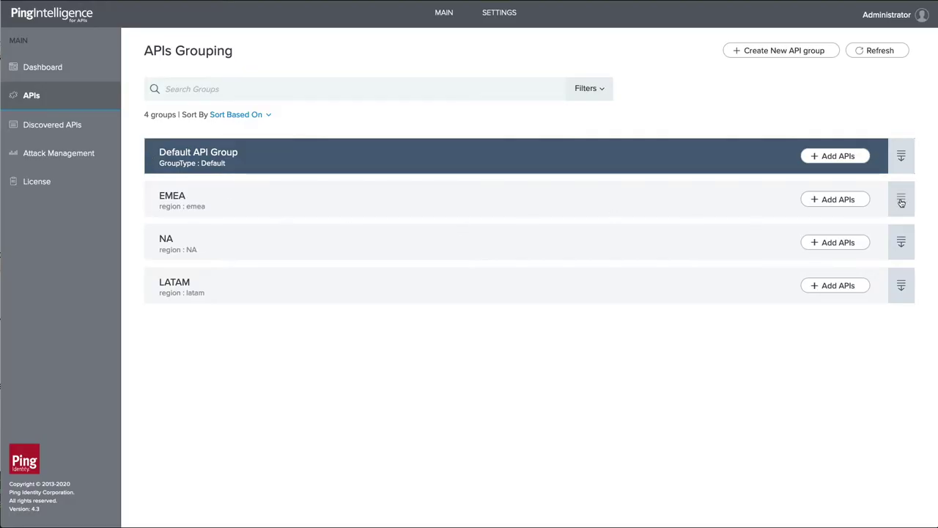
{"action": "left_click", "coordinate": [902, 203]}
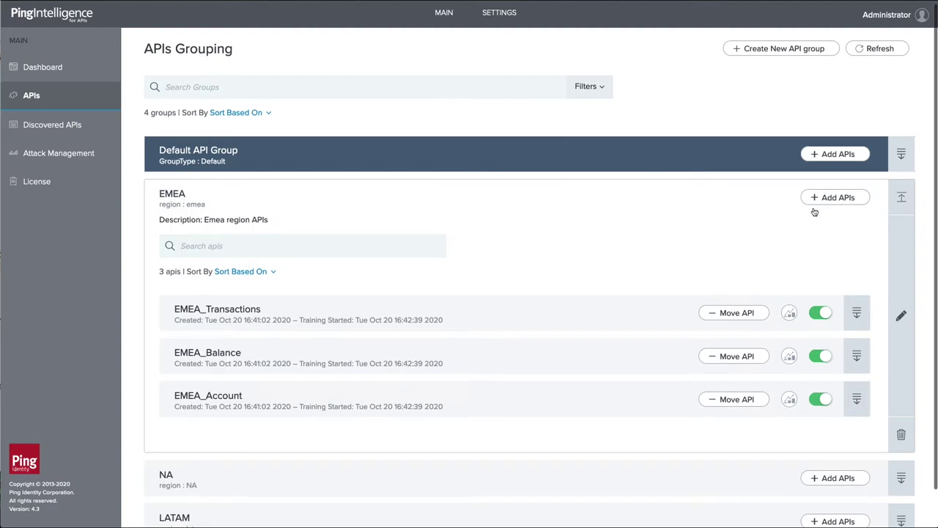
{"action": "scroll", "coordinate": [431, 235], "scroll_direction": "down", "scroll_amount": 1}
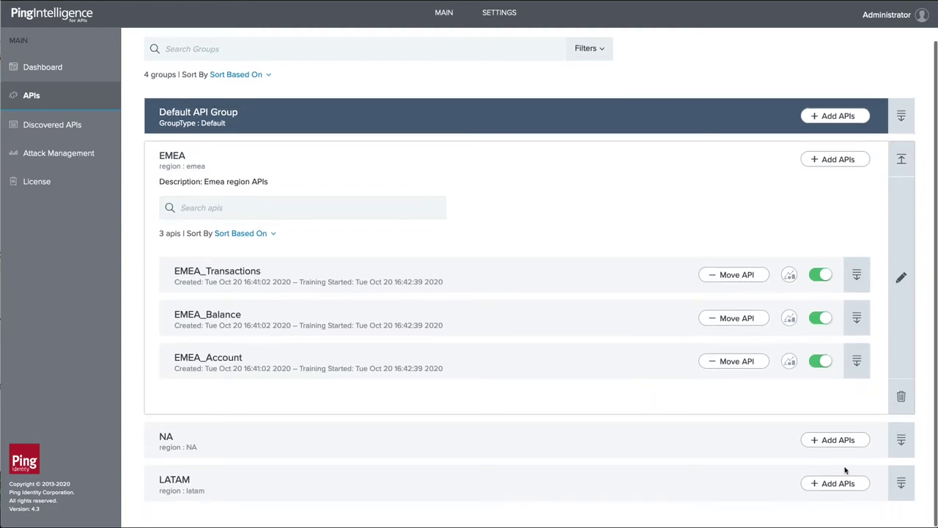
{"action": "left_click", "coordinate": [902, 438]}
{"action": "scroll", "coordinate": [674, 419], "scroll_direction": "down", "scroll_amount": 3}
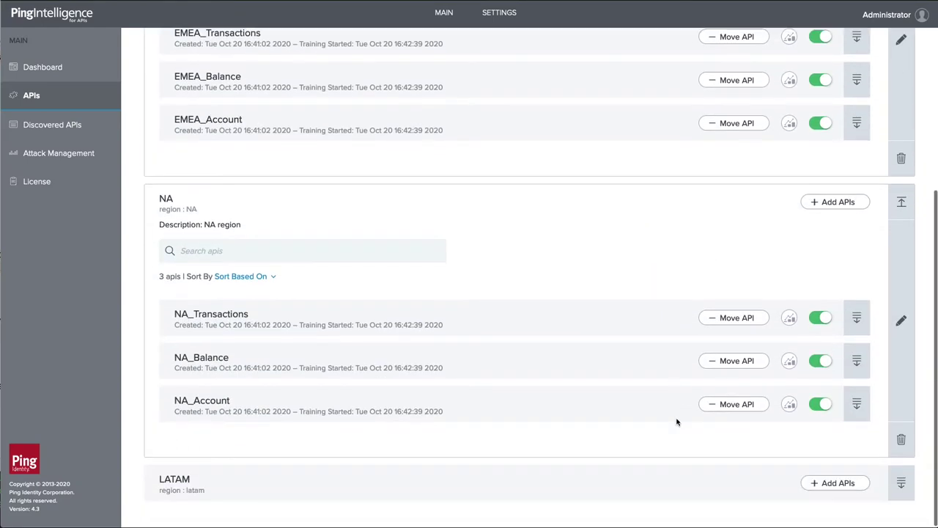
{"action": "left_click", "coordinate": [902, 482]}
{"action": "scroll", "coordinate": [516, 380], "scroll_direction": "down", "scroll_amount": 3}
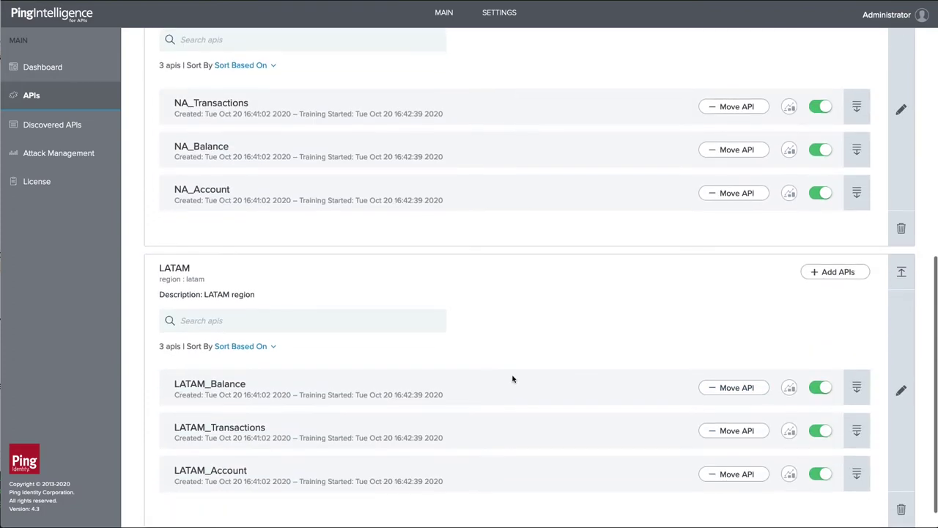
{"action": "scroll", "coordinate": [516, 381], "scroll_direction": "up", "scroll_amount": 10}
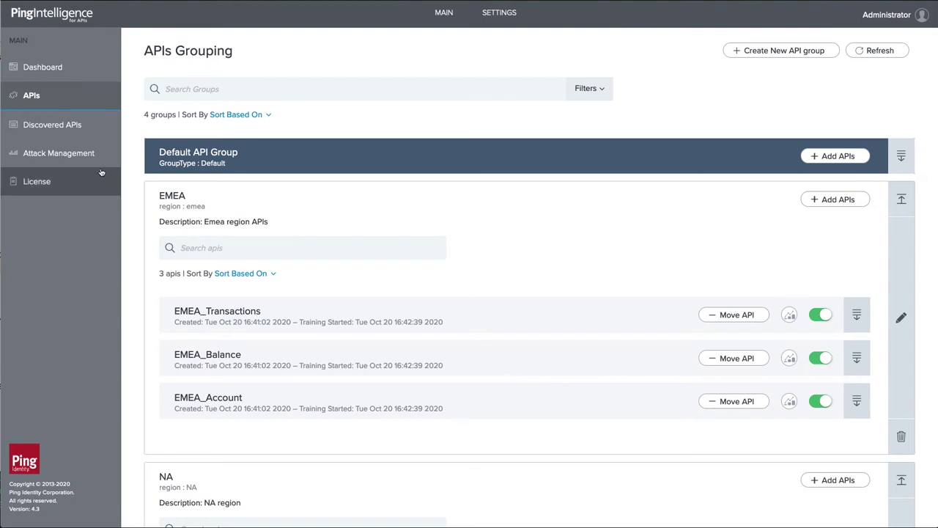
- Open the EMEA_Account API report from the main dashboard and review its activity, top resources and top users
{"action": "left_click", "coordinate": [43, 67]}
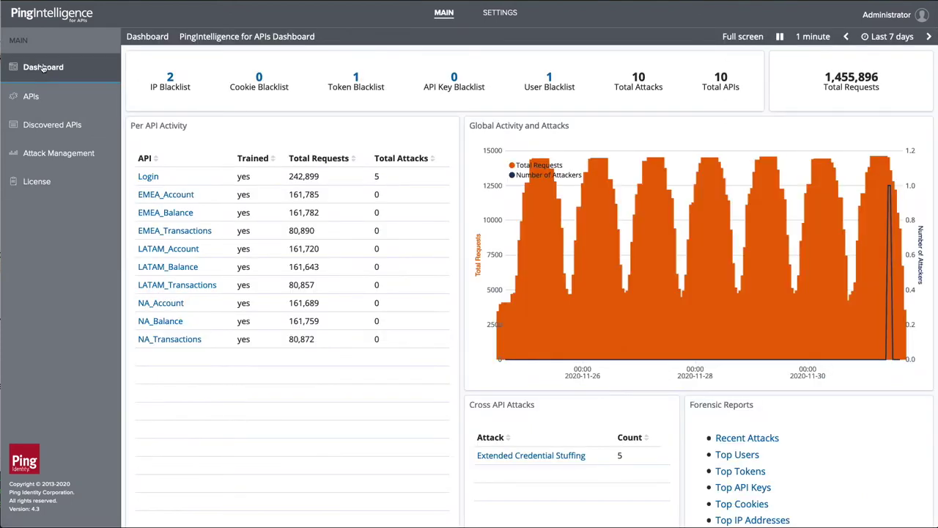
{"action": "left_click", "coordinate": [168, 195]}
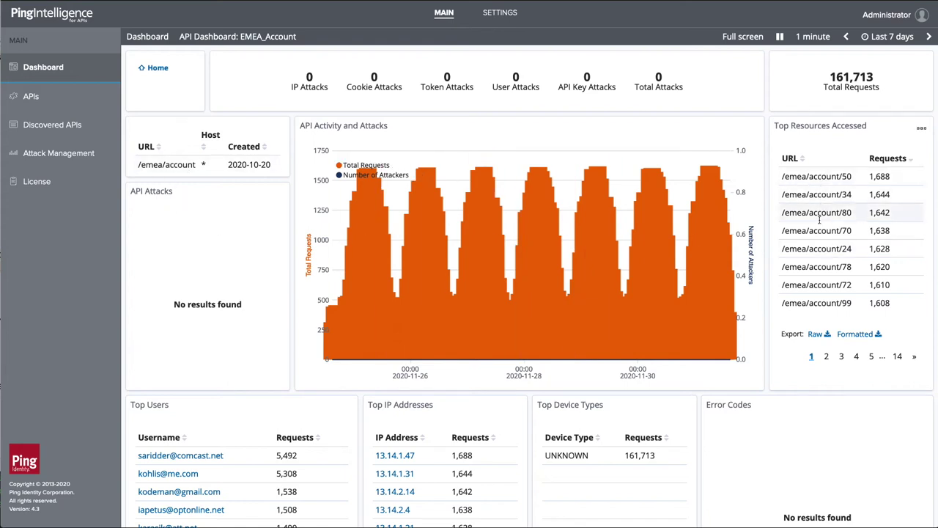
{"action": "scroll", "coordinate": [425, 176], "scroll_direction": "down", "scroll_amount": 1}
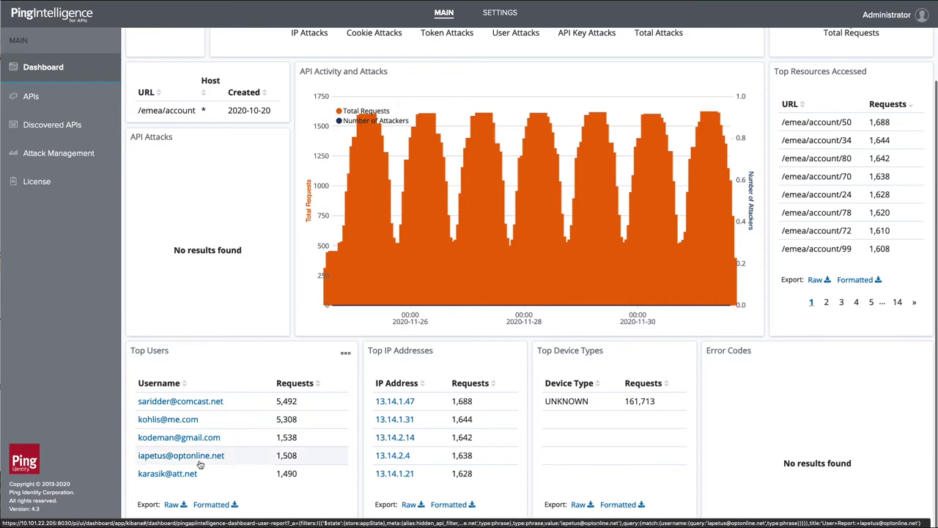
- Open the report of EMEA_Account's most active user and examine the user's API activity, IP addresses and first listed token
{"action": "left_click", "coordinate": [198, 405]}
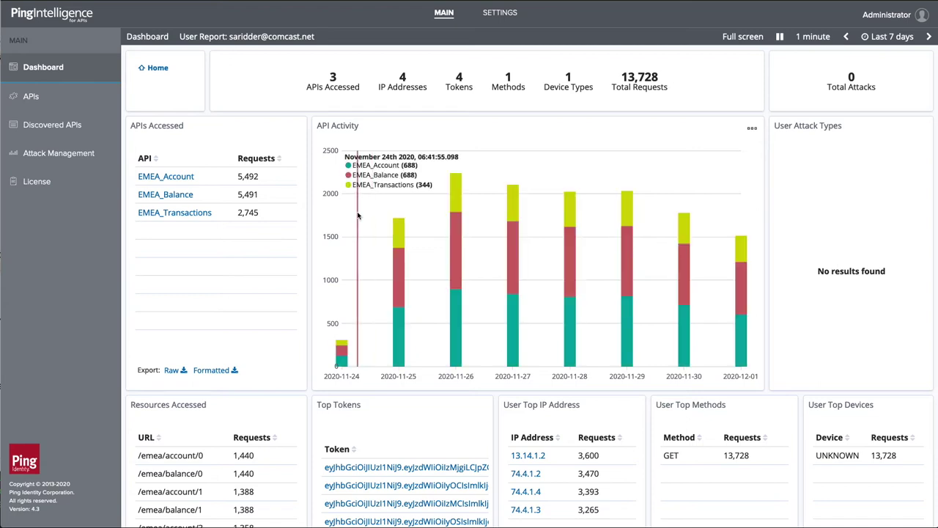
{"action": "scroll", "coordinate": [379, 262], "scroll_direction": "down", "scroll_amount": 3}
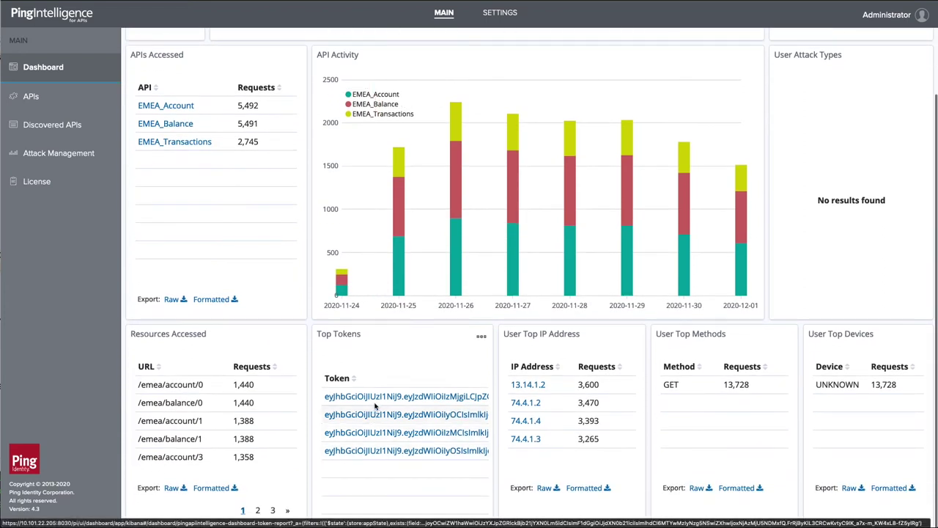
{"action": "left_click", "coordinate": [519, 423]}
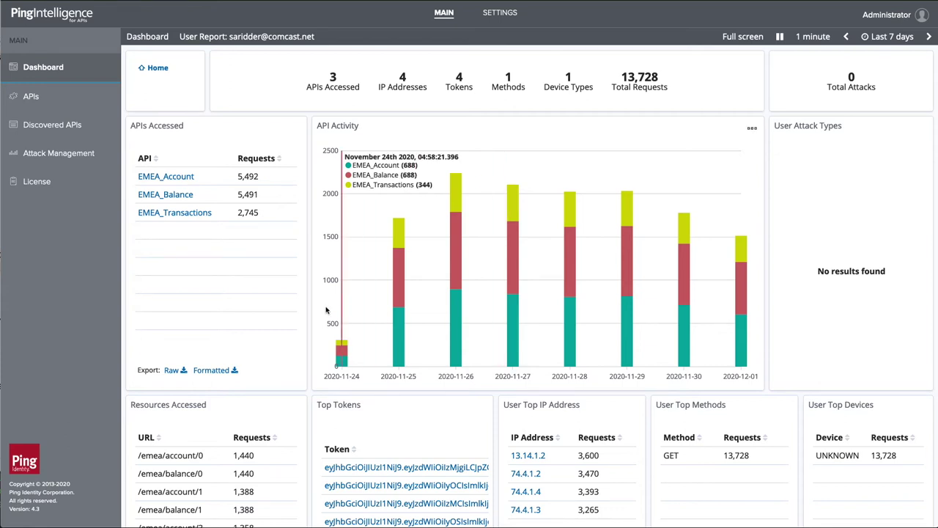
{"action": "scroll", "coordinate": [341, 322], "scroll_direction": "down", "scroll_amount": 2}
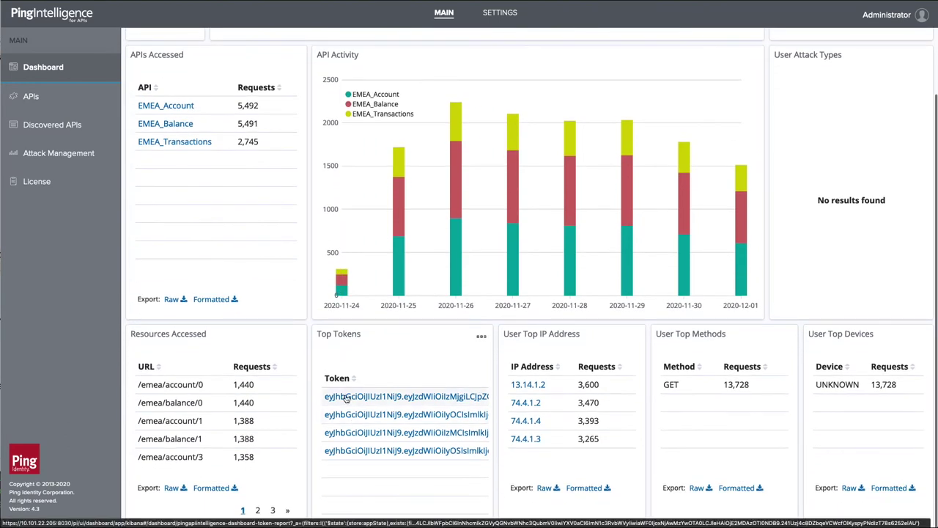
{"action": "left_click", "coordinate": [347, 398]}
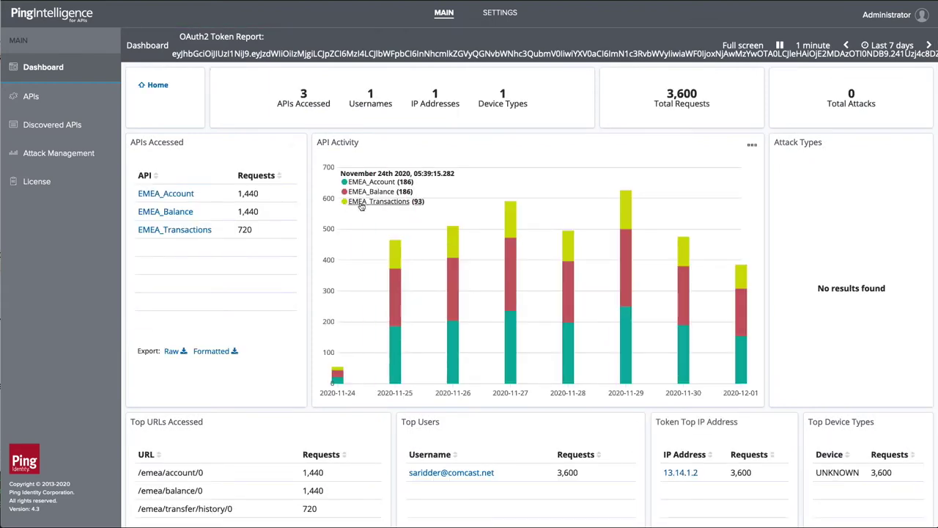
- Return to the main dashboard and set its time range to Last 60 days
{"action": "left_click", "coordinate": [156, 85]}
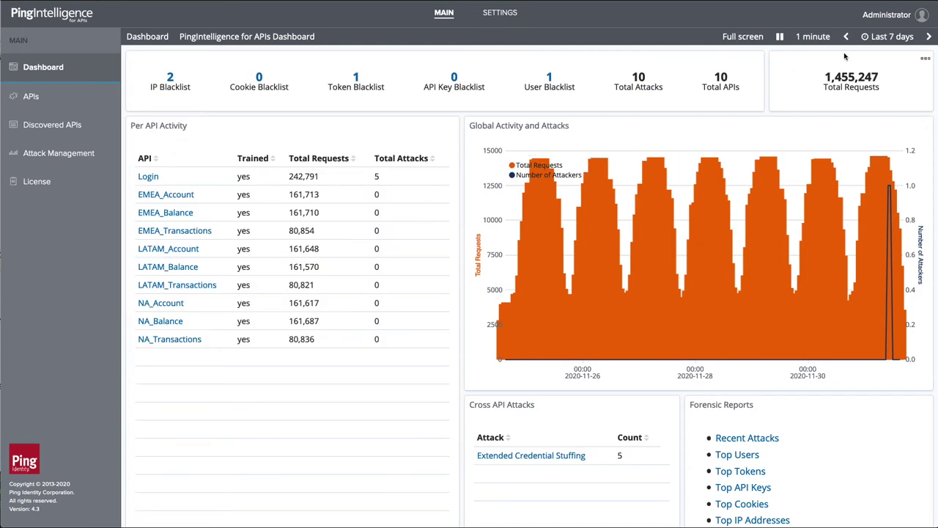
{"action": "left_click", "coordinate": [887, 38]}
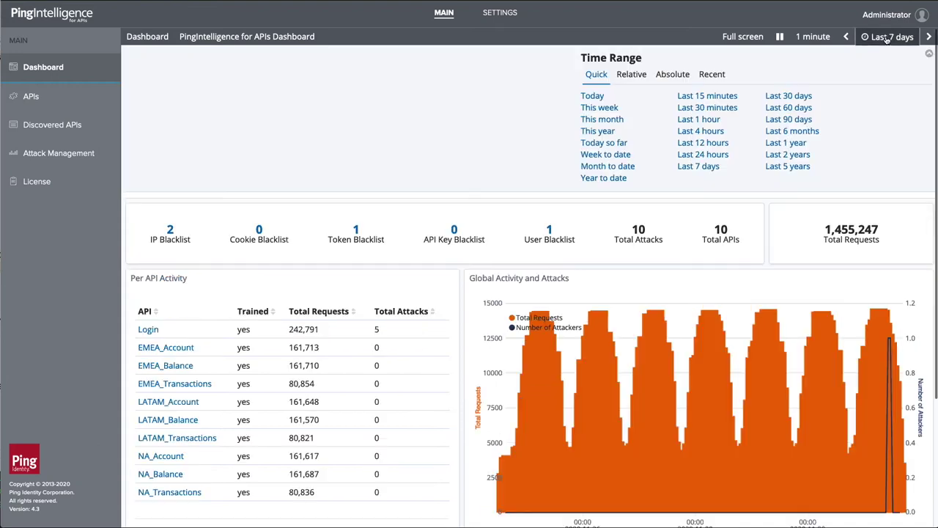
{"action": "left_click", "coordinate": [789, 108]}
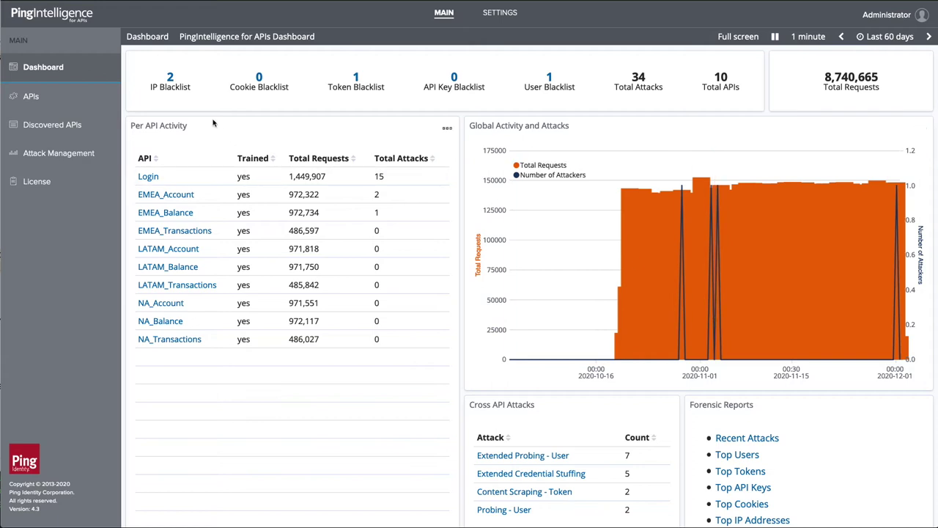
- From the active IP blacklist, open the report for 64.93.78.2 and examine its Unauthorized Client Attack insight and attack description
{"action": "left_click", "coordinate": [170, 79]}
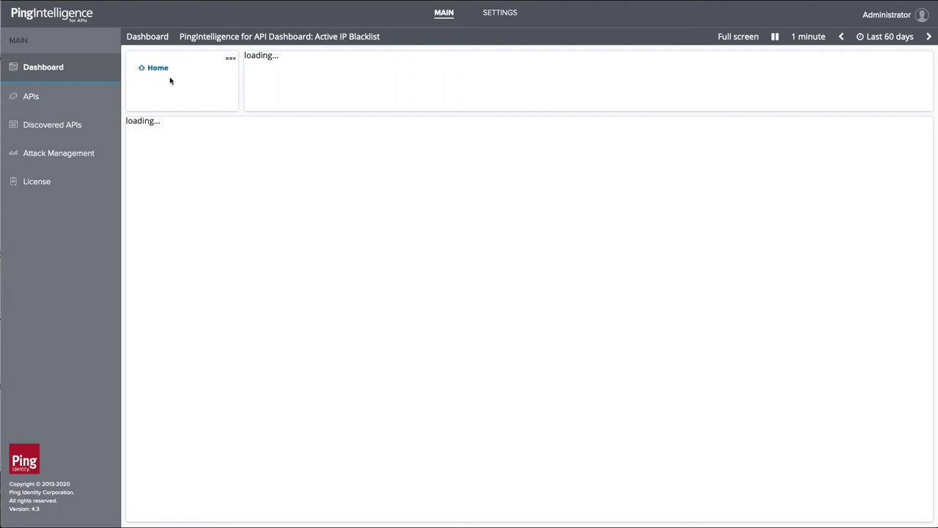
{"action": "left_click", "coordinate": [170, 172]}
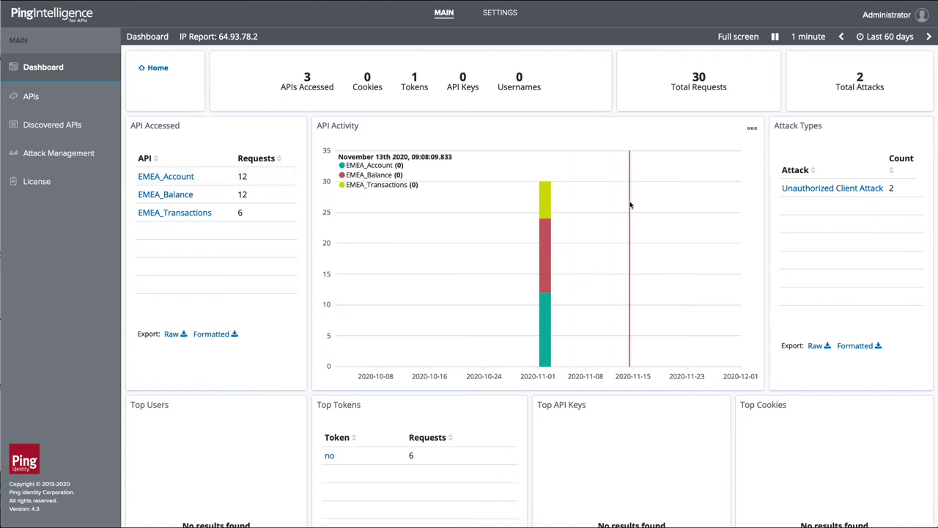
{"action": "left_click", "coordinate": [848, 189]}
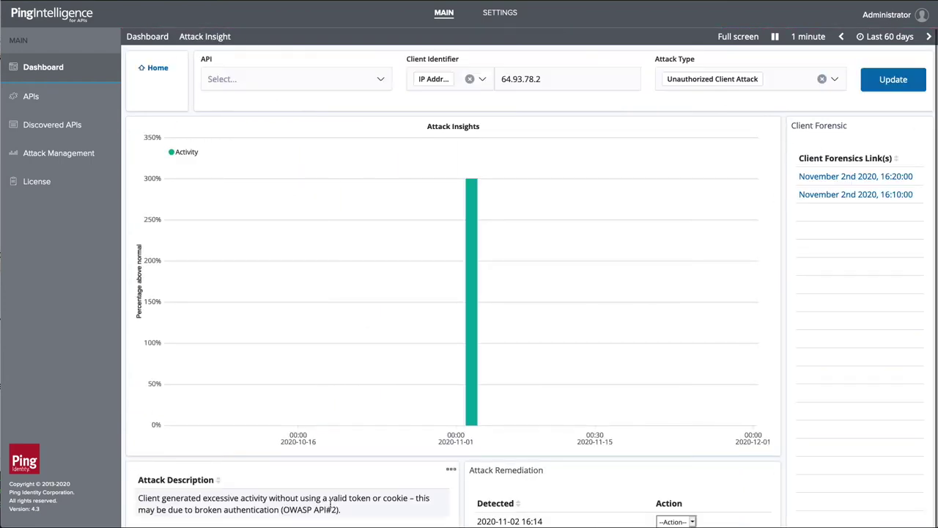
{"action": "left_click_drag", "start_coordinate": [369, 511], "coordinate": [137, 501]}
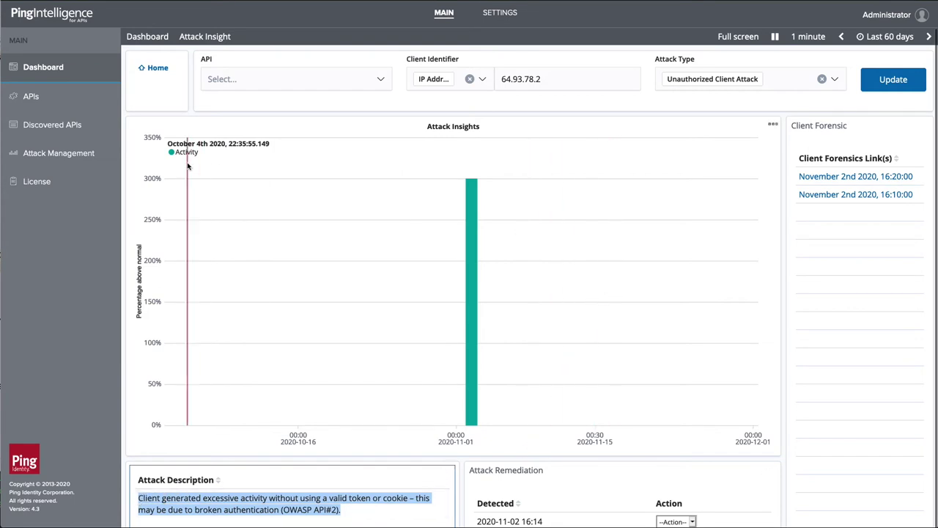
- Open the client forensic report for November 2nd 2020, 16:20, review the accessed URLs, and return to the main dashboard
{"action": "left_click", "coordinate": [856, 177]}
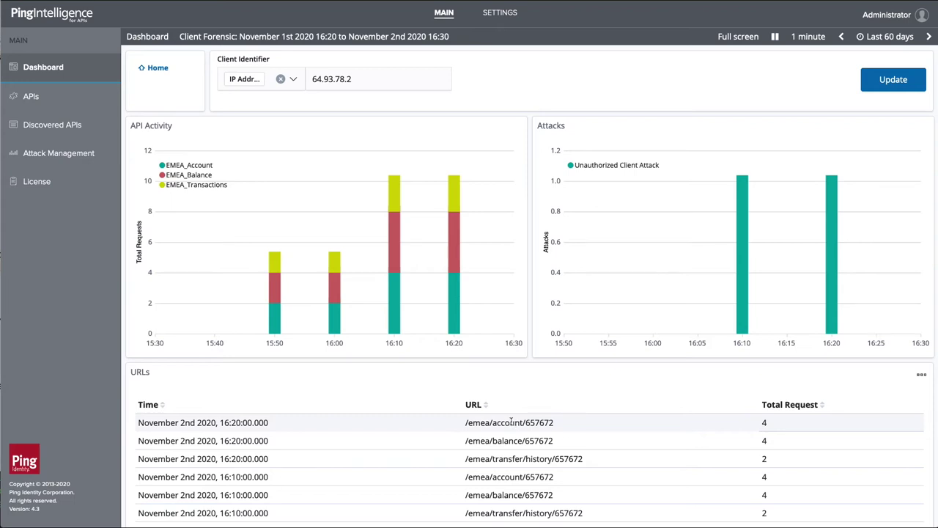
{"action": "scroll", "coordinate": [511, 423], "scroll_direction": "down", "scroll_amount": 3}
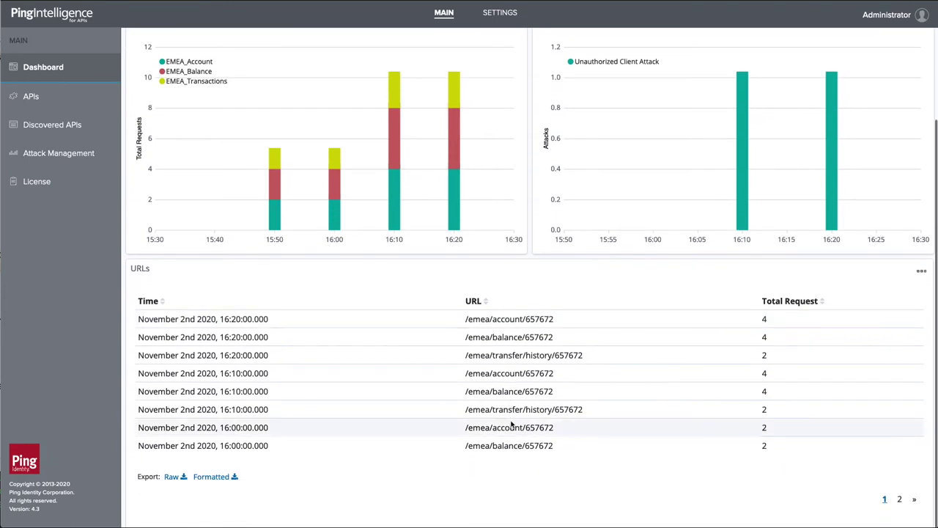
{"action": "scroll", "coordinate": [511, 374], "scroll_direction": "up", "scroll_amount": 3}
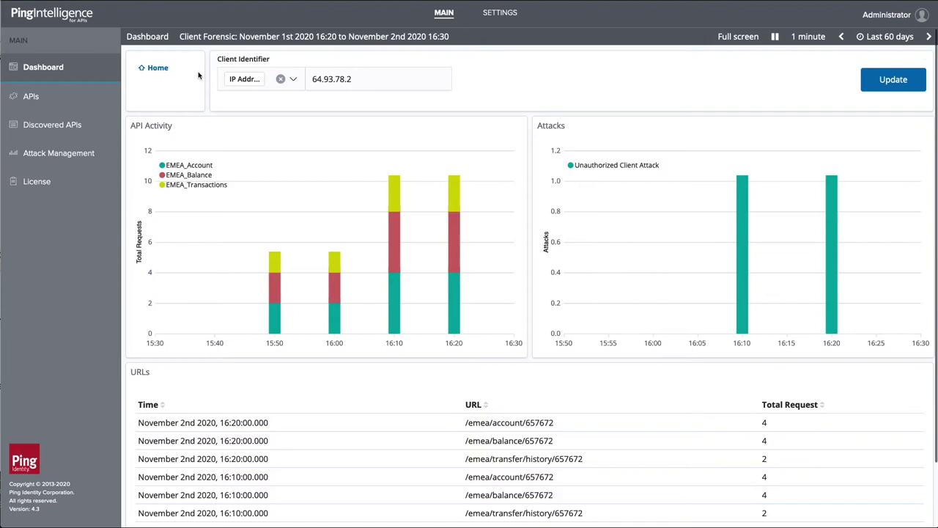
{"action": "left_click", "coordinate": [158, 71]}
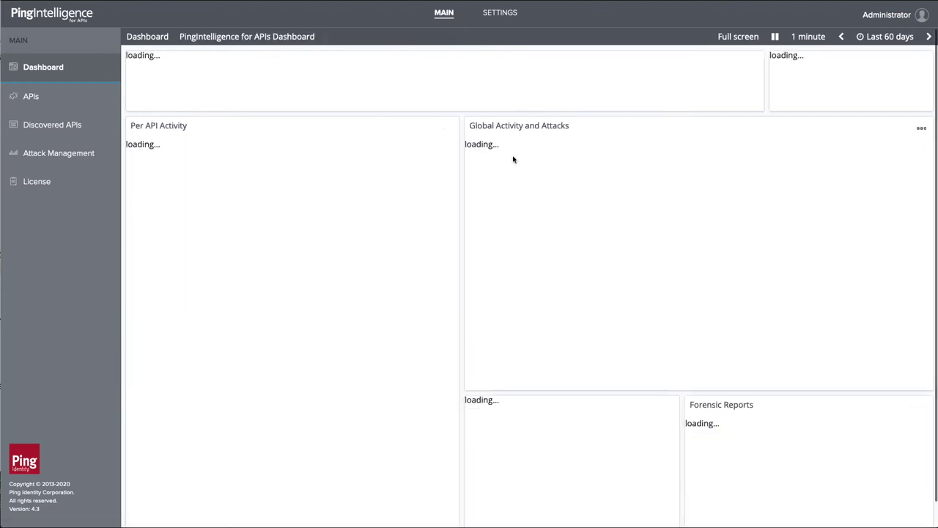